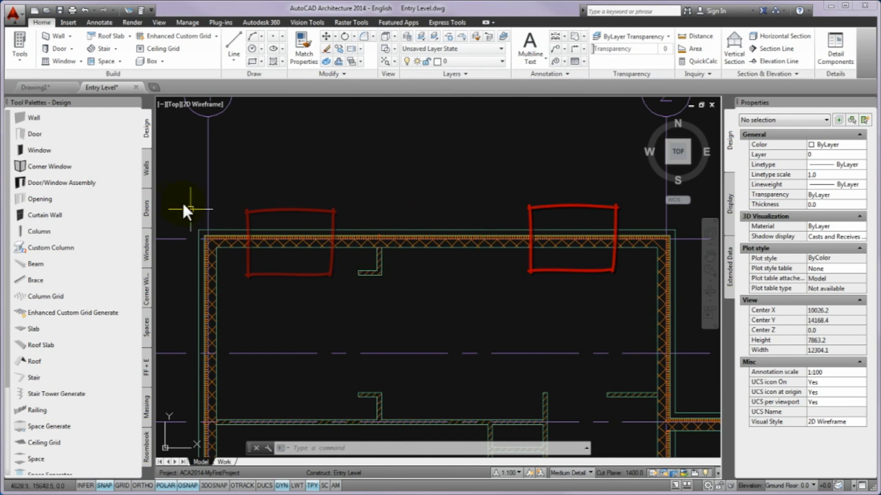
Start adding a Hinged - Double - Full Lite door with a width of 1600 mm and a height of 2400 mm.
click(146, 208)
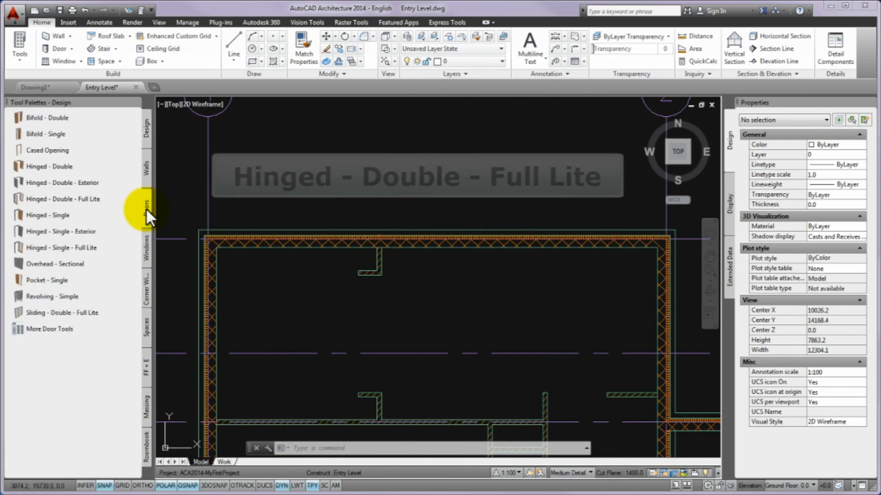
click(34, 197)
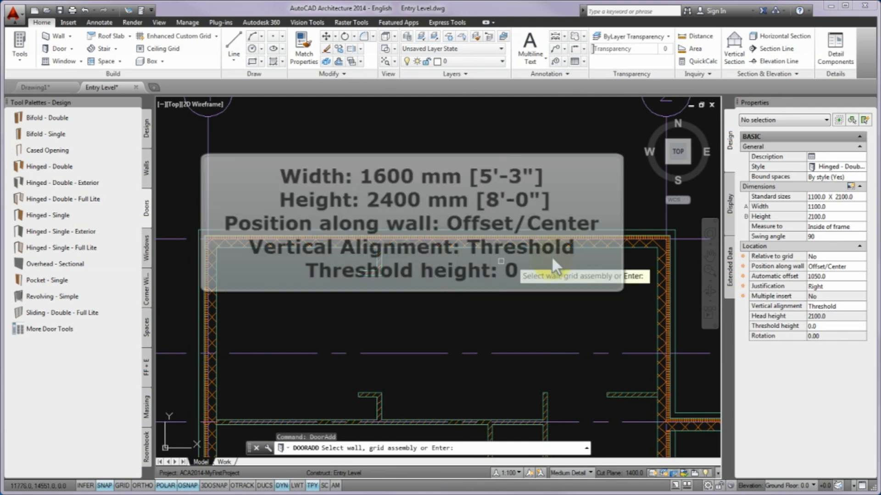
click(847, 206)
text(1600)
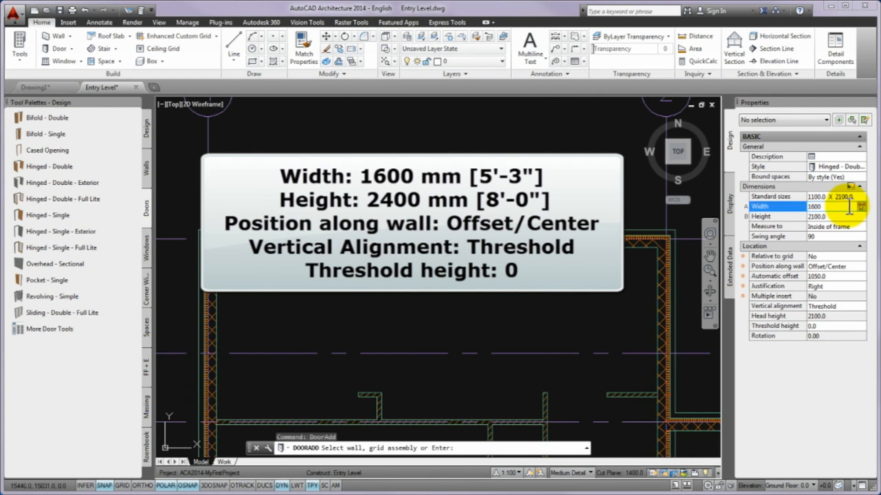
key(Tab)
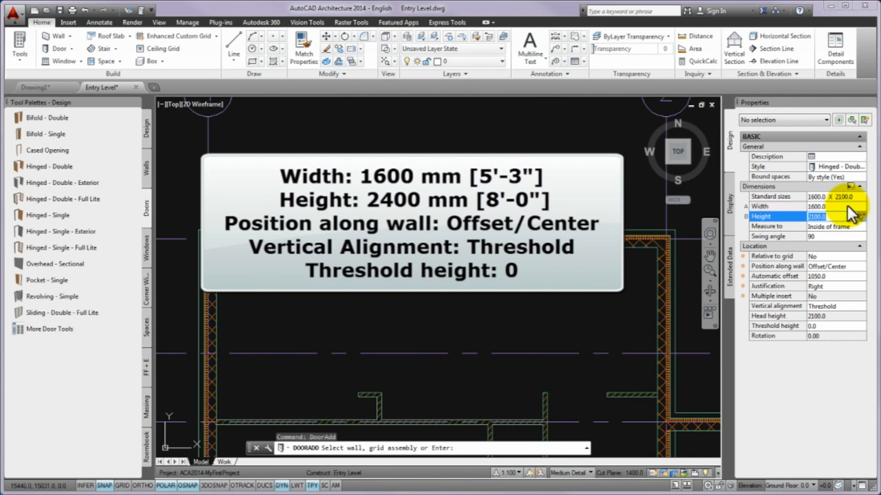
text(2400)
key(Tab)
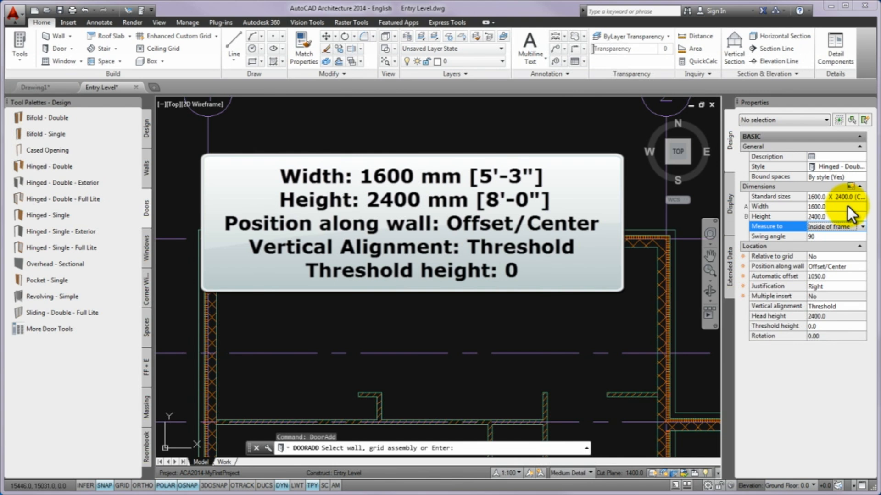
Keep the door's position along wall at Offset/Center, vertical alignment at Threshold and threshold height at 0.
click(854, 268)
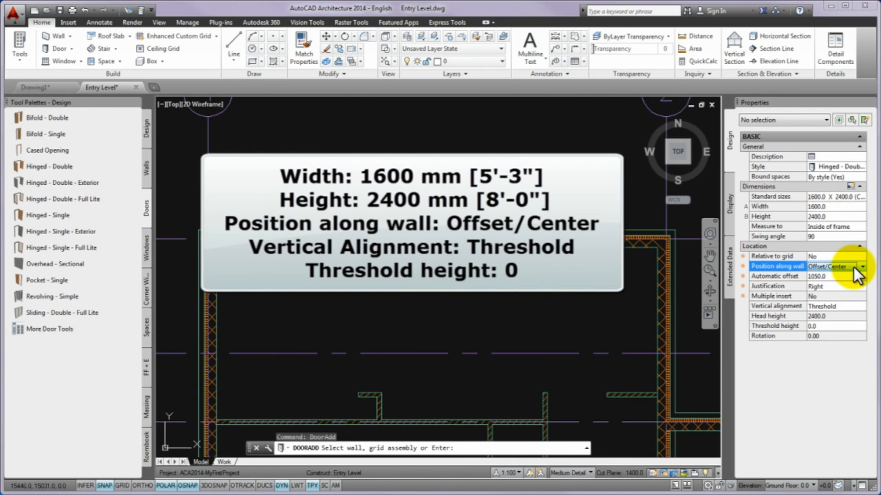
click(852, 266)
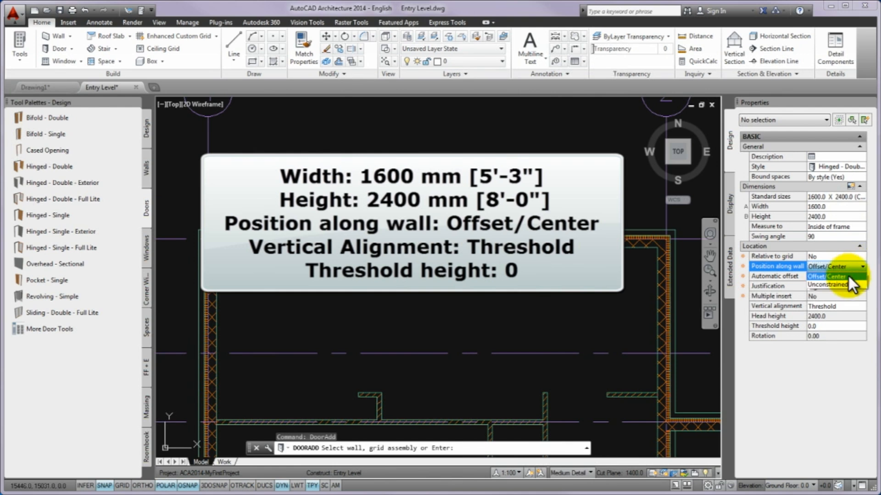
click(849, 276)
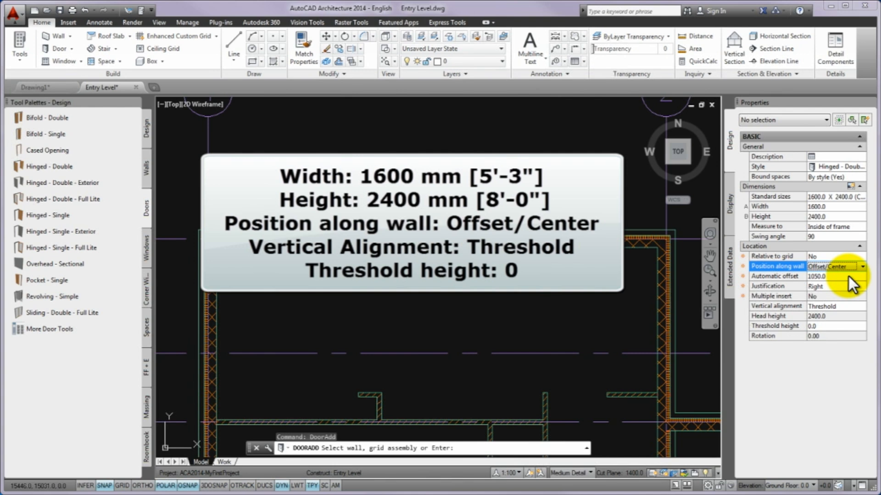
click(848, 306)
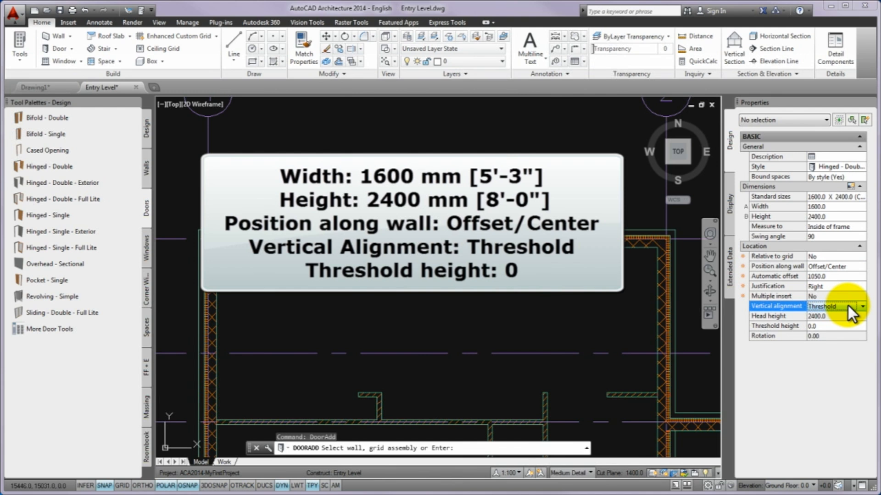
click(828, 326)
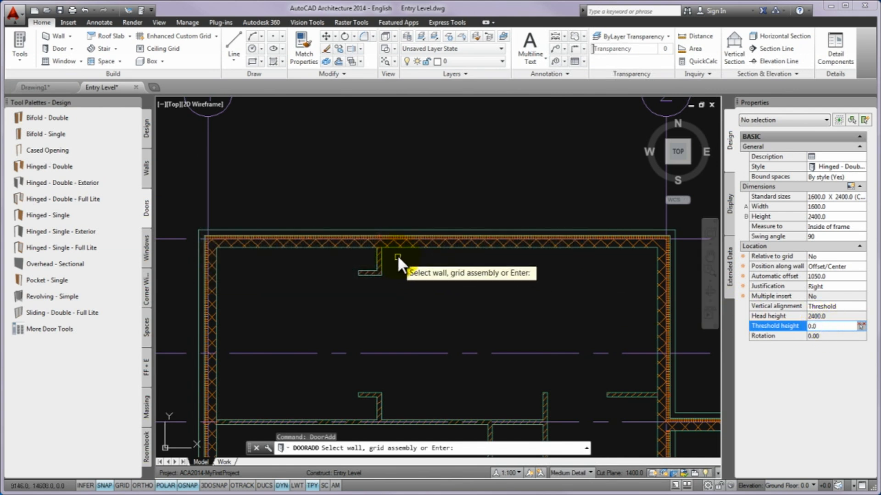
Place the double door in the upper exterior wall, centred between the short partition and the right-hand exterior wall, swinging into the room.
click(409, 246)
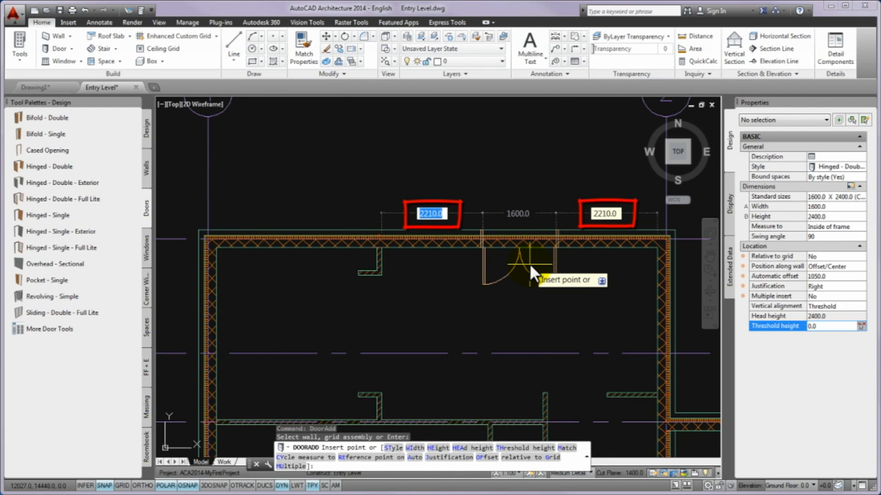
click(529, 263)
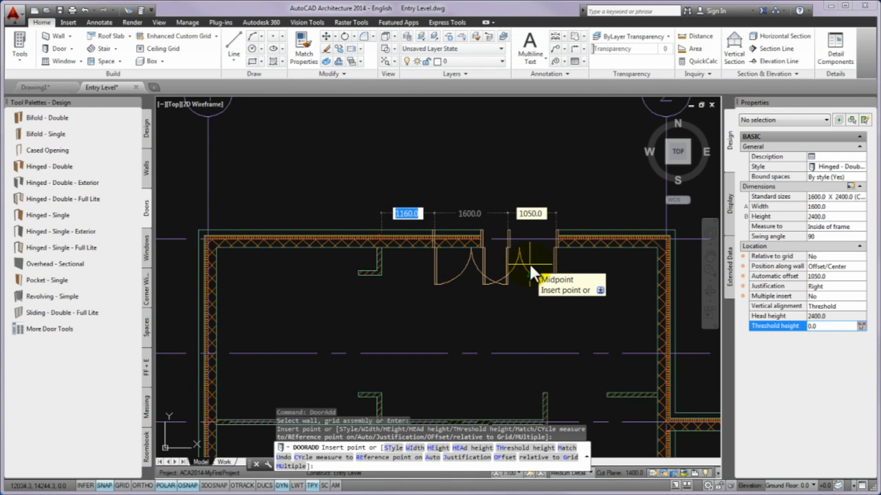
key(Return)
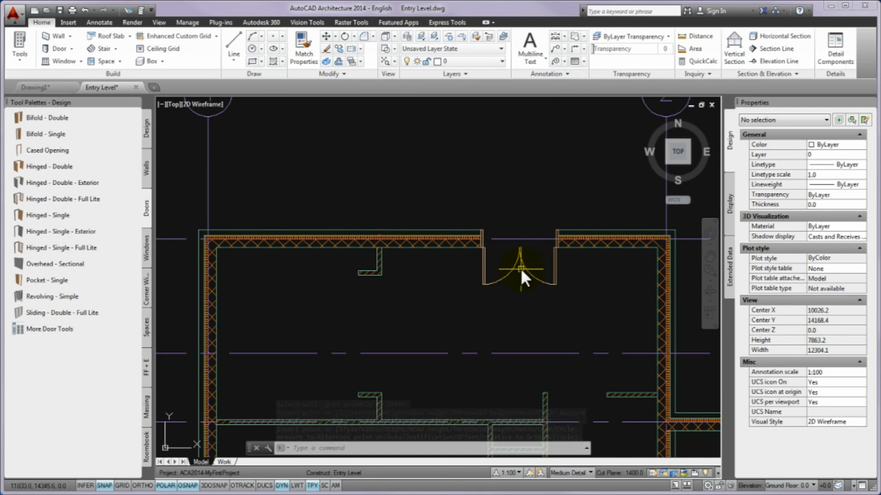
Anchor the door's center to the midpoint of the wall with a distance of 0 along X.
click(524, 265)
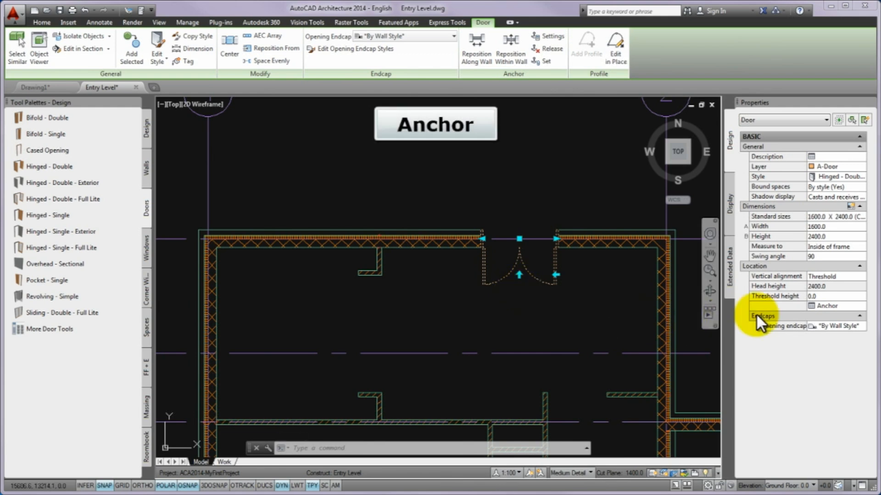
click(811, 305)
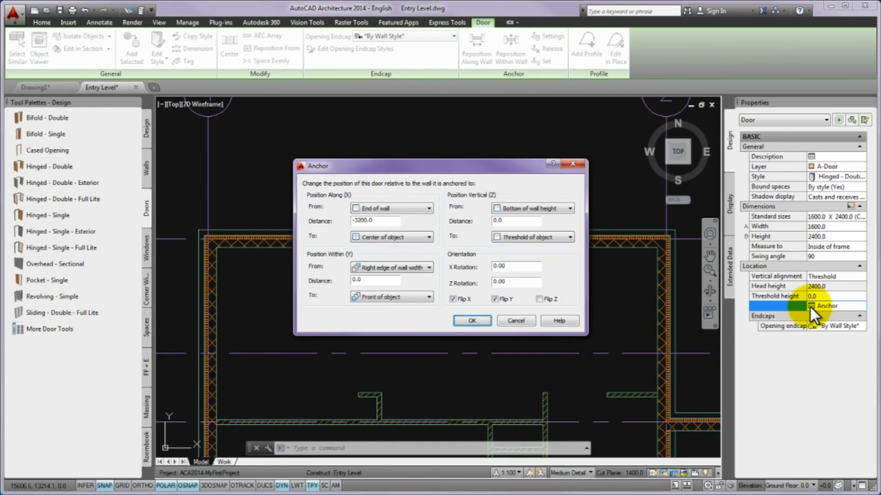
click(408, 208)
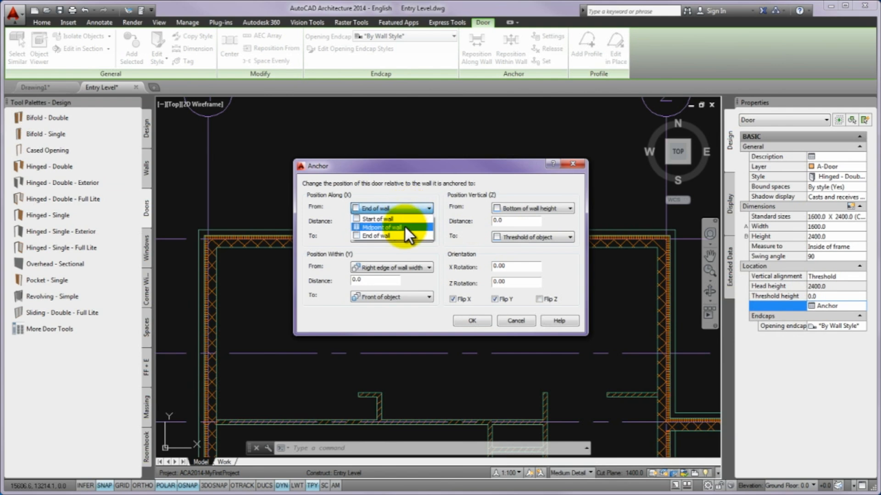
click(403, 227)
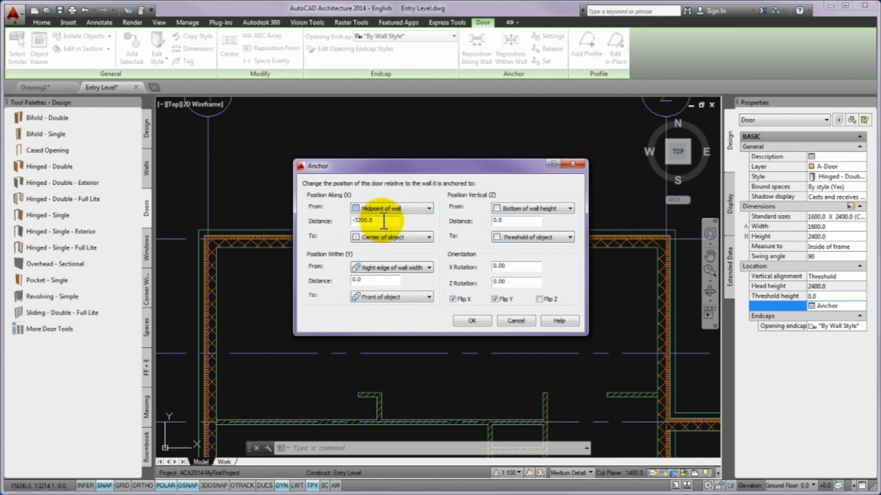
double_click(355, 221)
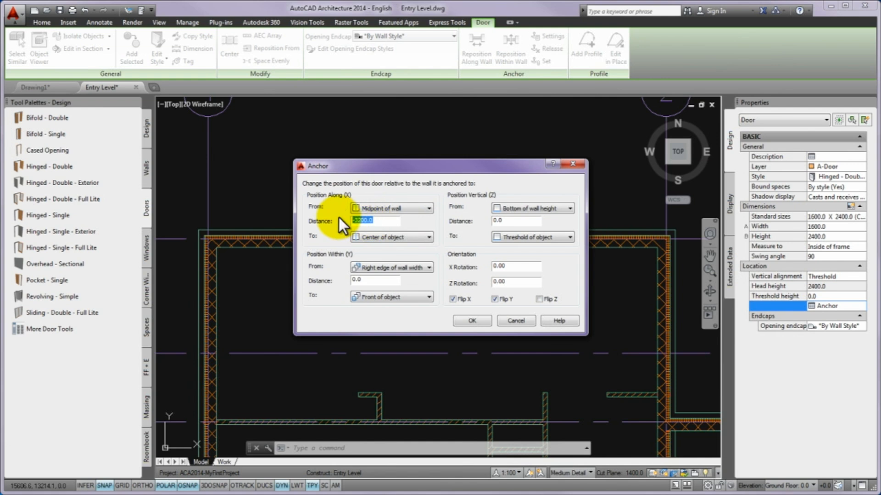
text(0)
click(468, 321)
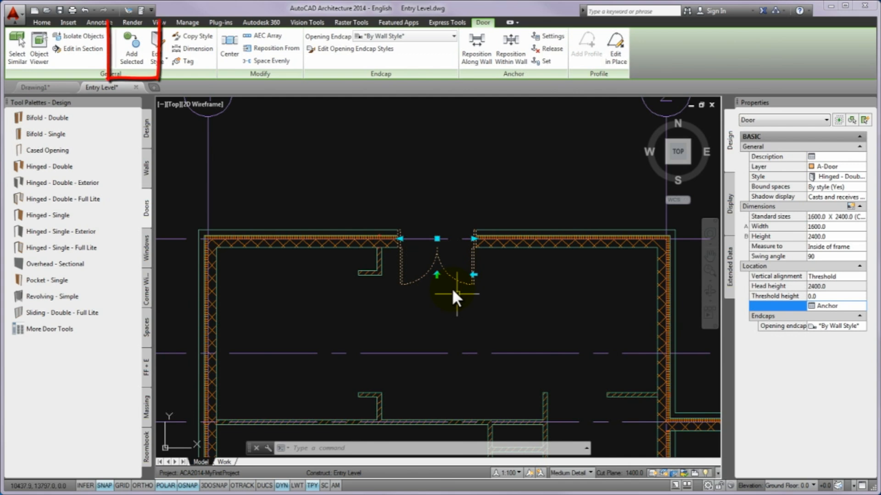
Add two matching doors to the upper wall, one on each side of the middle door, at the 1050 mm automatic offset from the side walls.
click(127, 45)
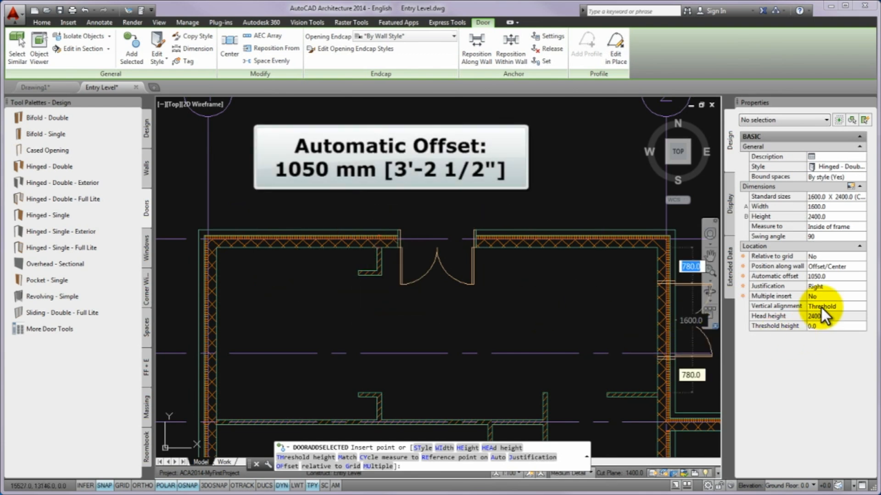
click(832, 277)
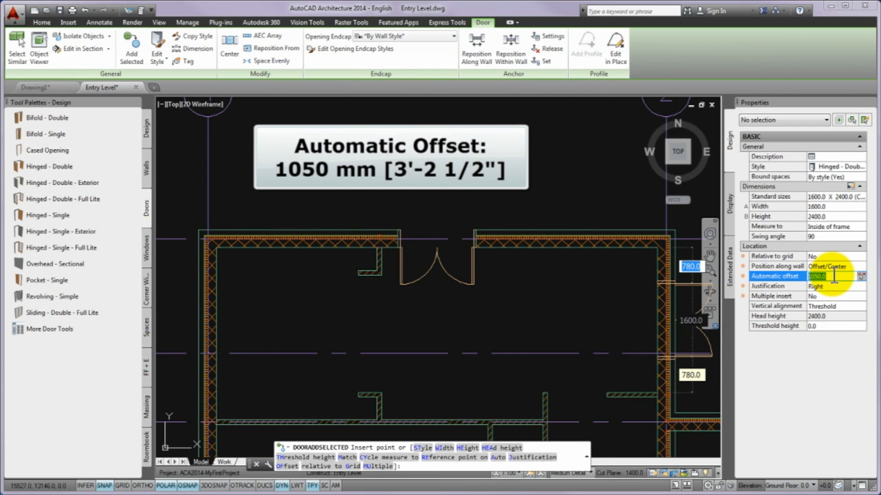
click(244, 268)
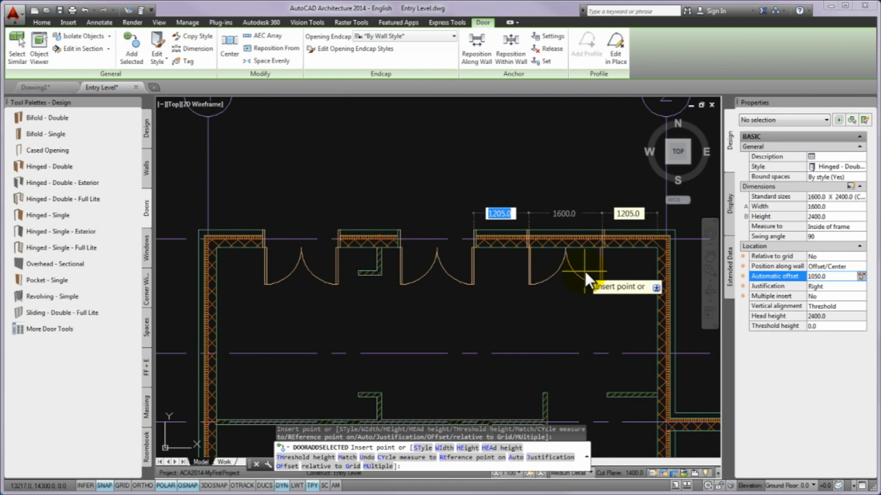
click(624, 269)
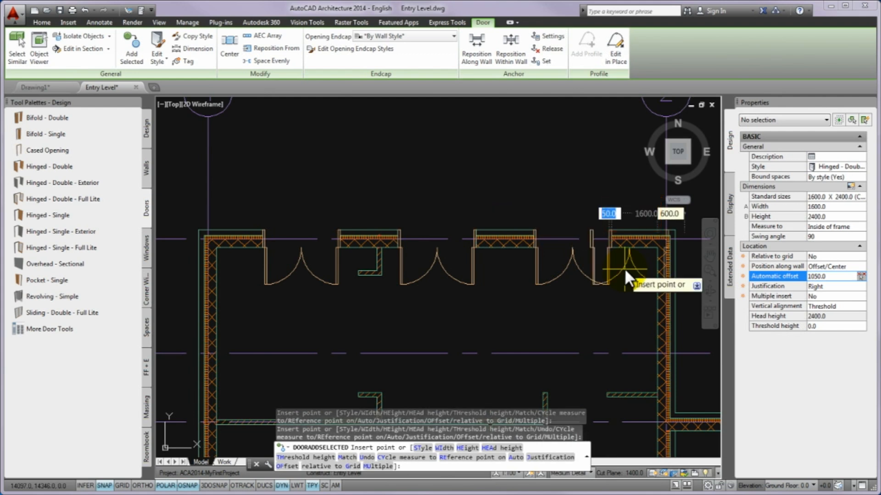
click(462, 275)
key(Return)
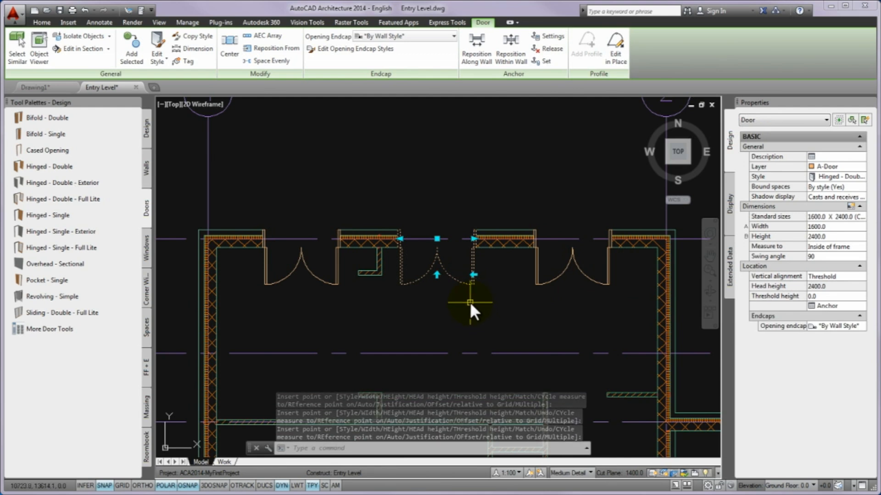
Clear the door selection and switch the drawing's display configuration to High Detail.
key(Escape)
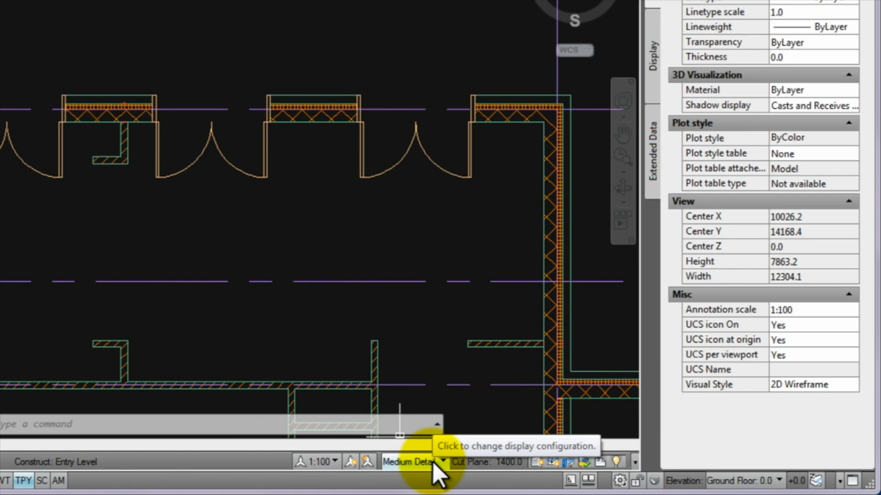
click(436, 472)
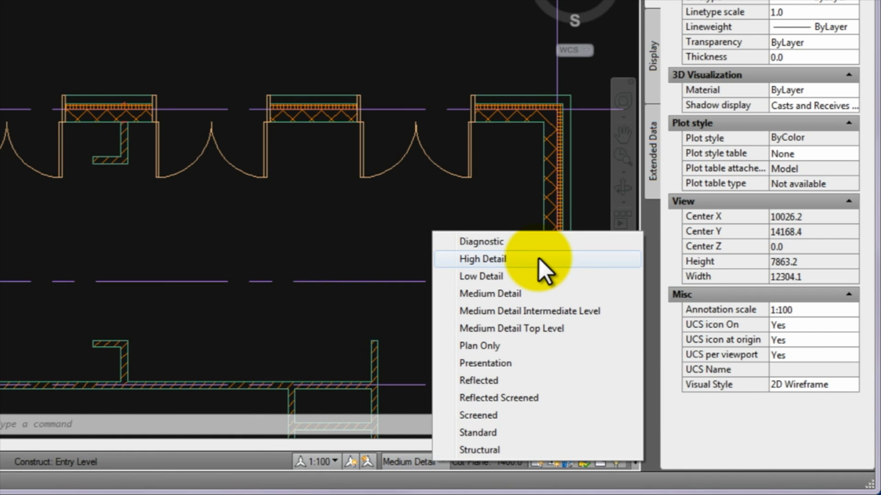
click(483, 259)
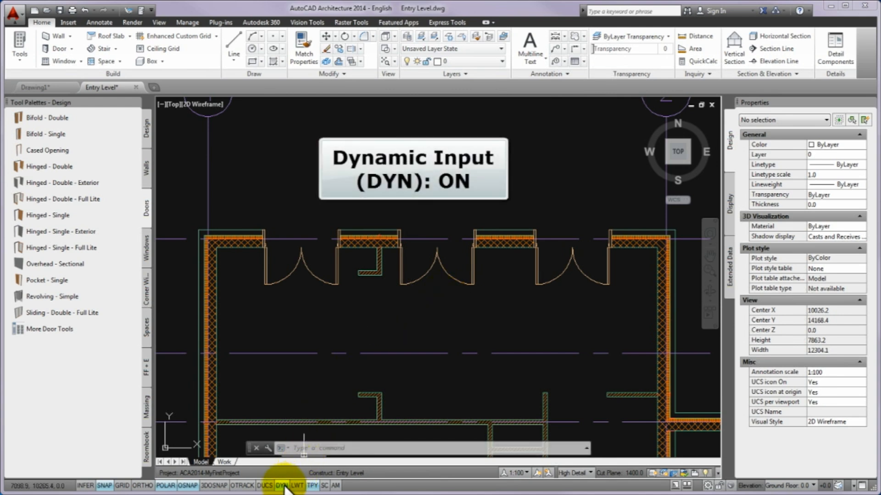
Edit the middle door's style to turn off Auto-Adjust to Width of Wall, keeping the frame depth at 100 mm.
click(443, 282)
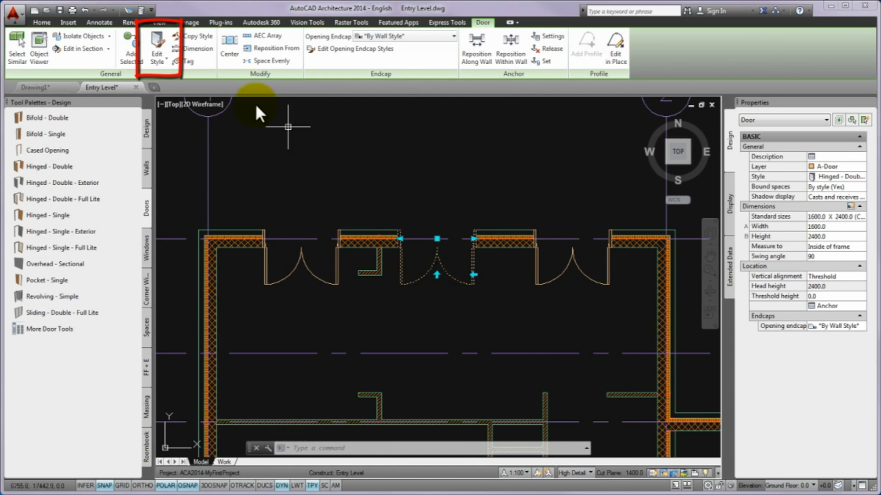
click(157, 46)
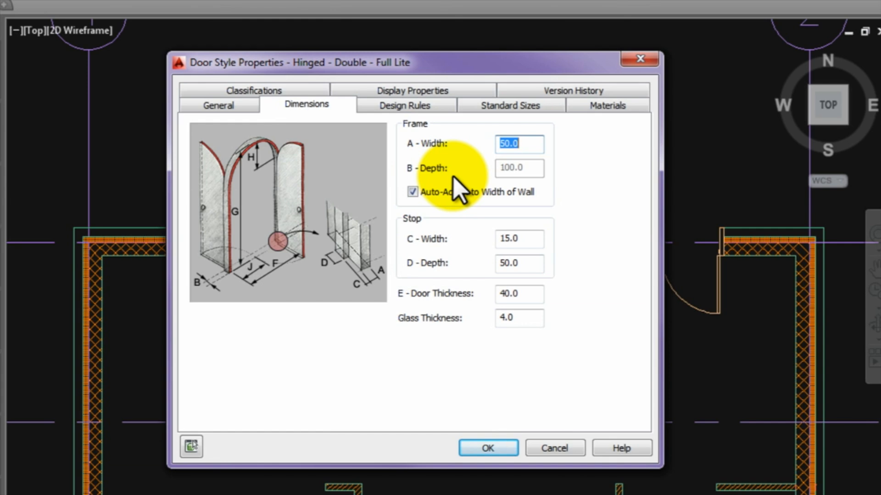
click(309, 104)
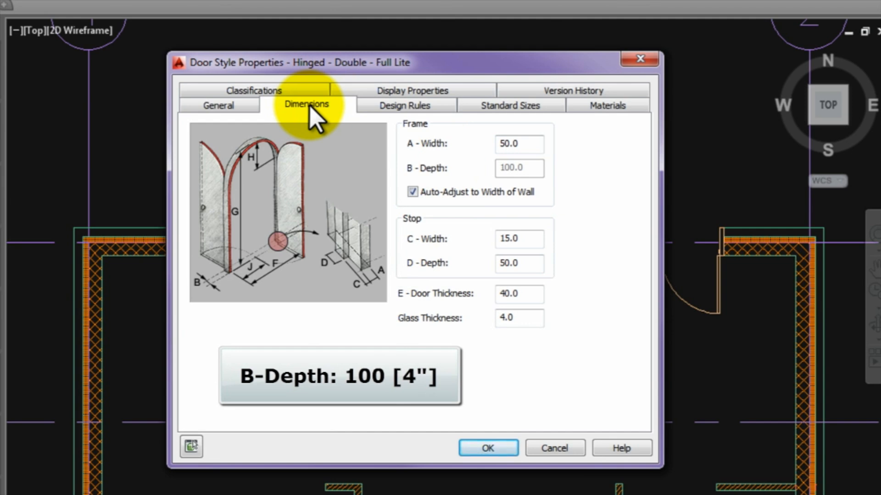
click(412, 193)
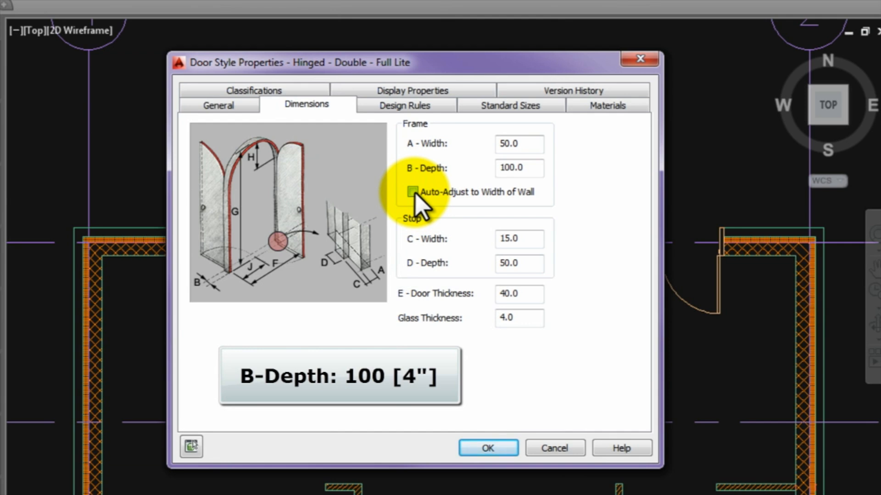
click(536, 170)
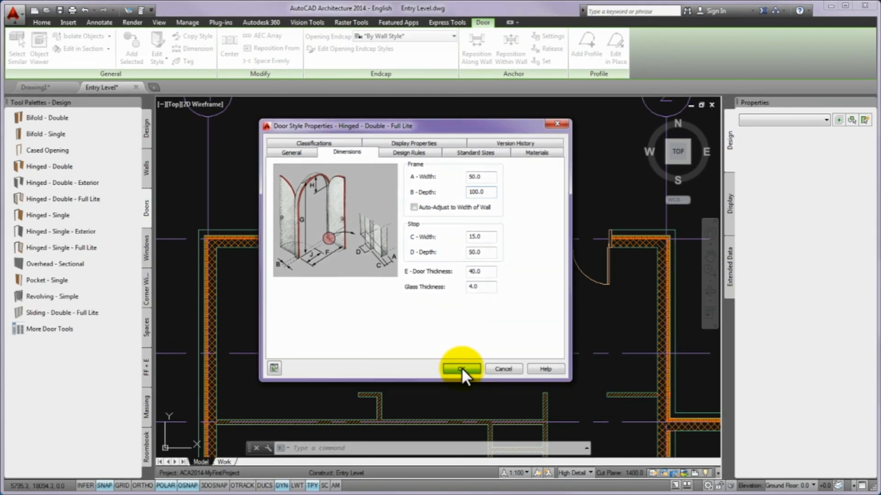
click(488, 448)
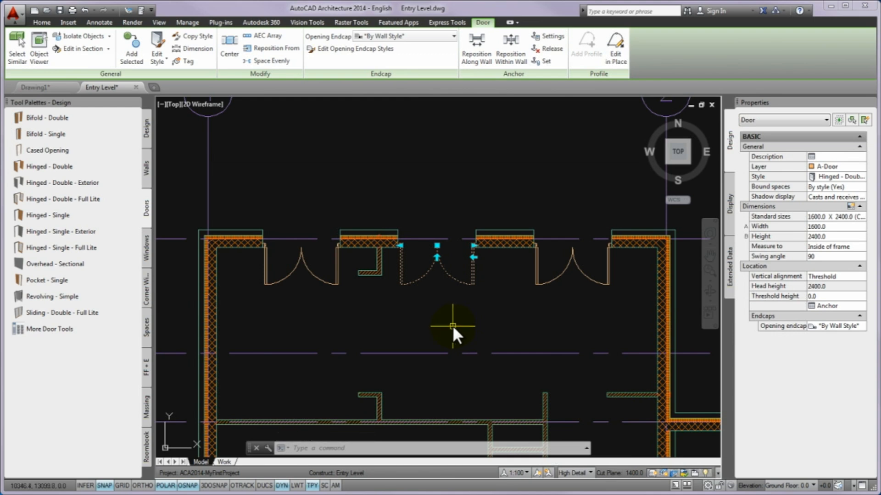
Reposition all three doors within the wall so their frames' exterior face is 0 from the outer edge of the cross-hatched wall layer.
click(535, 260)
click(335, 261)
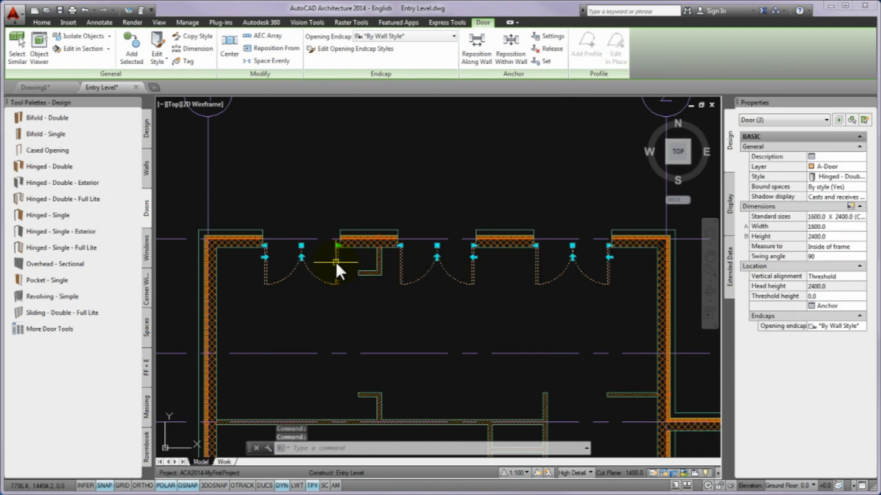
right_click(346, 114)
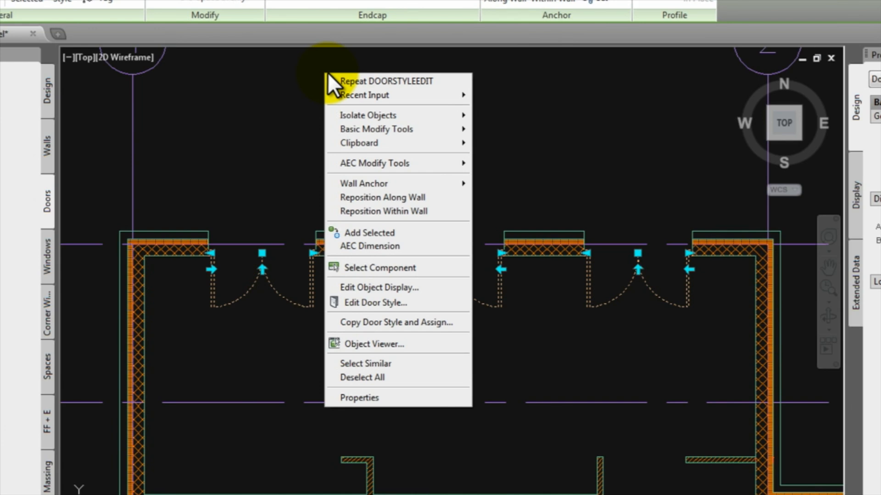
click(409, 212)
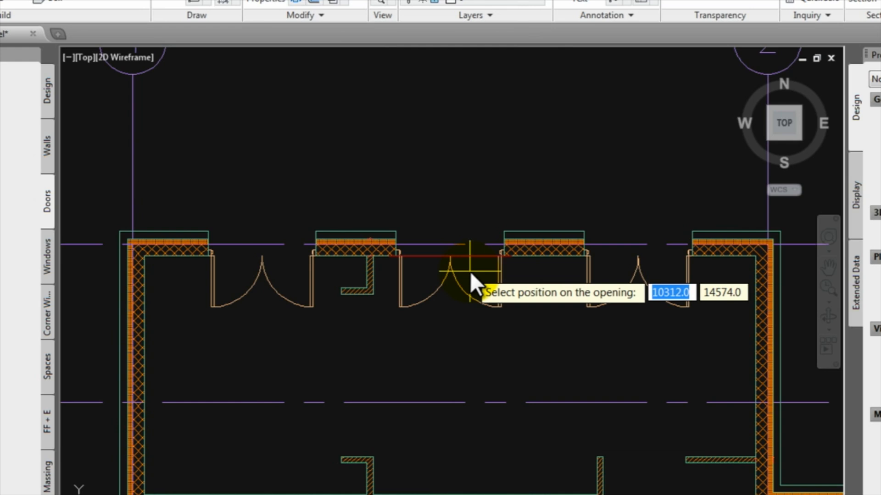
scroll(470, 272, up, 6)
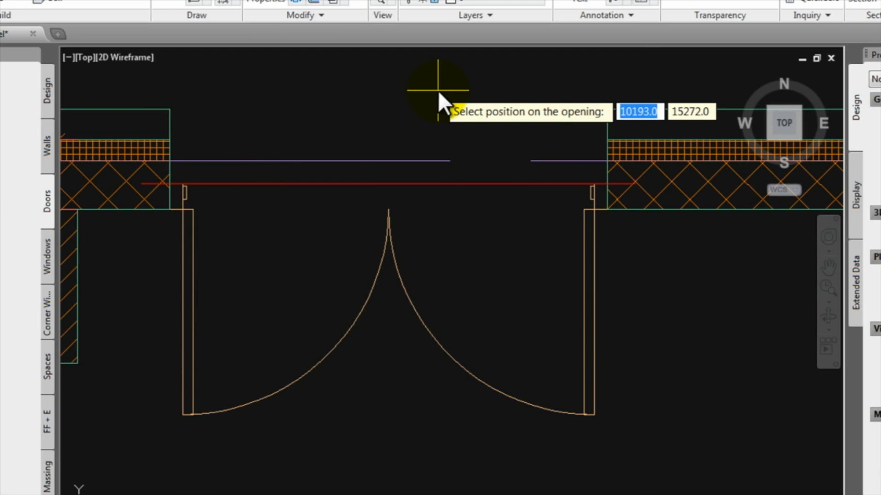
click(439, 91)
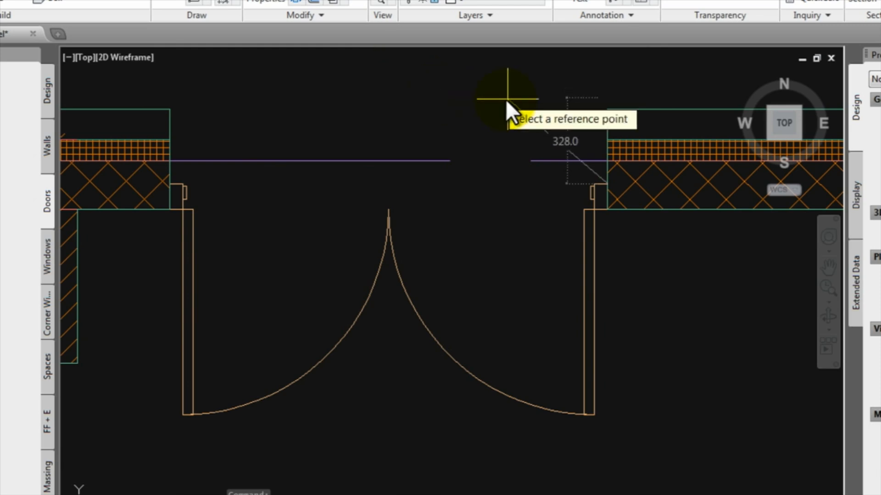
click(608, 173)
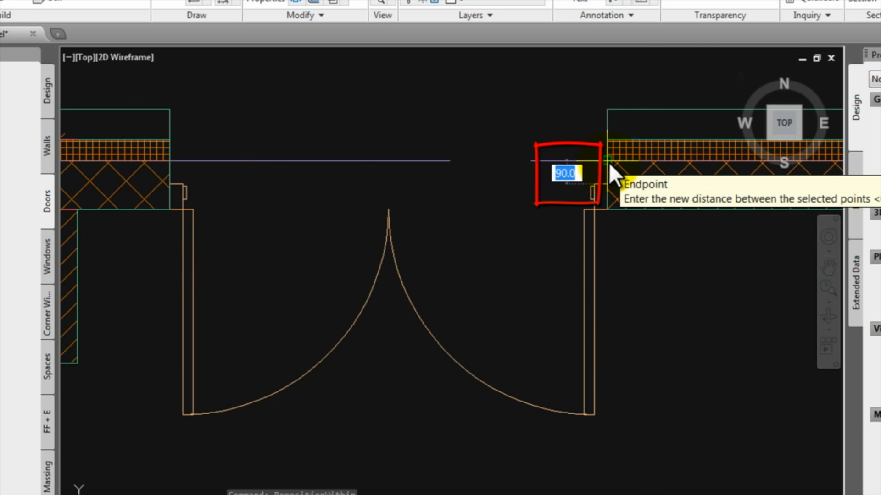
text(0)
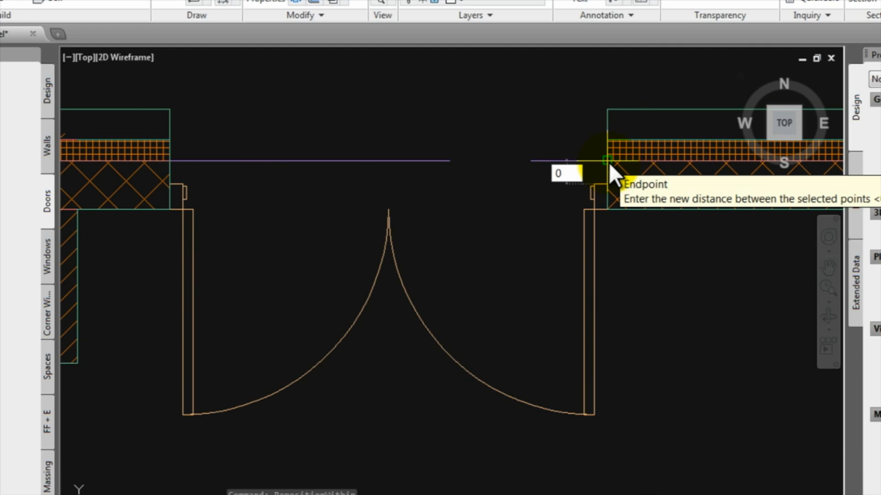
key(Return)
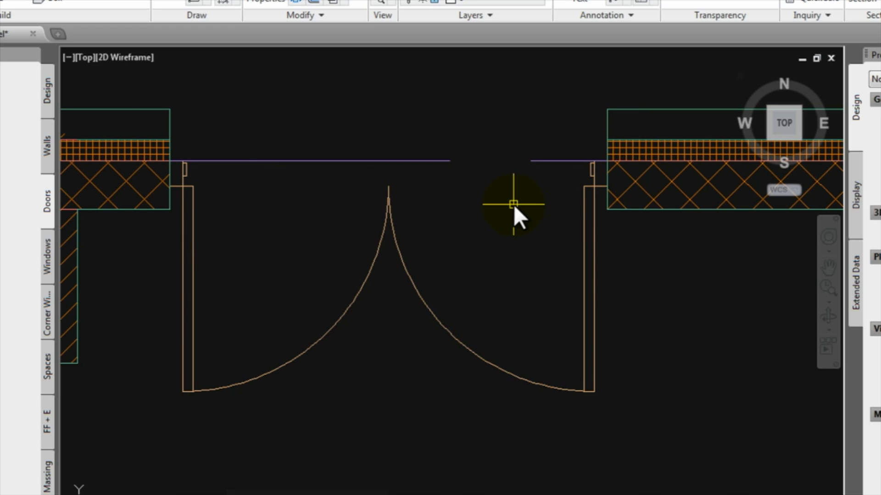
scroll(514, 205, down, 5)
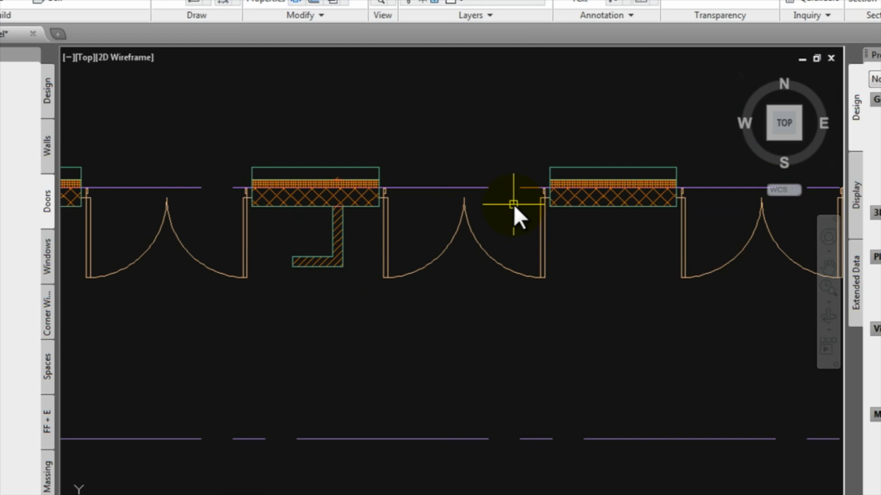
scroll(513, 205, down, 2)
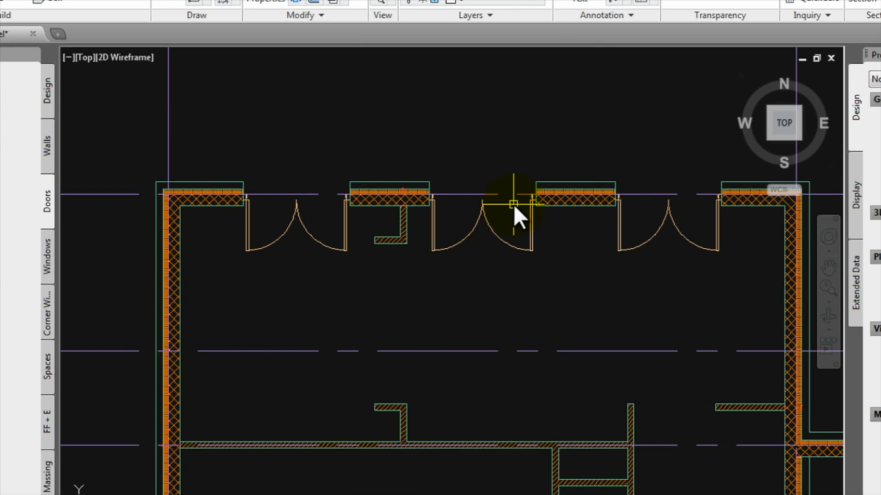
scroll(515, 207, up, 2)
middle_drag(535, 210, 520, 225)
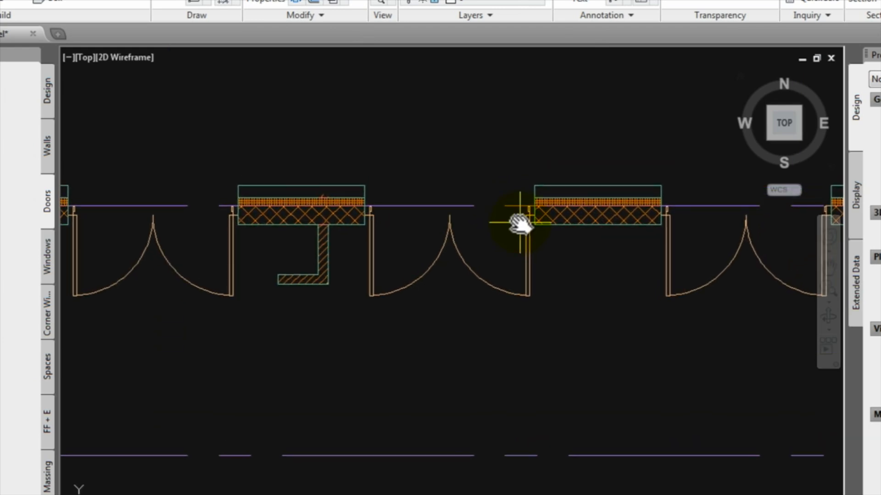